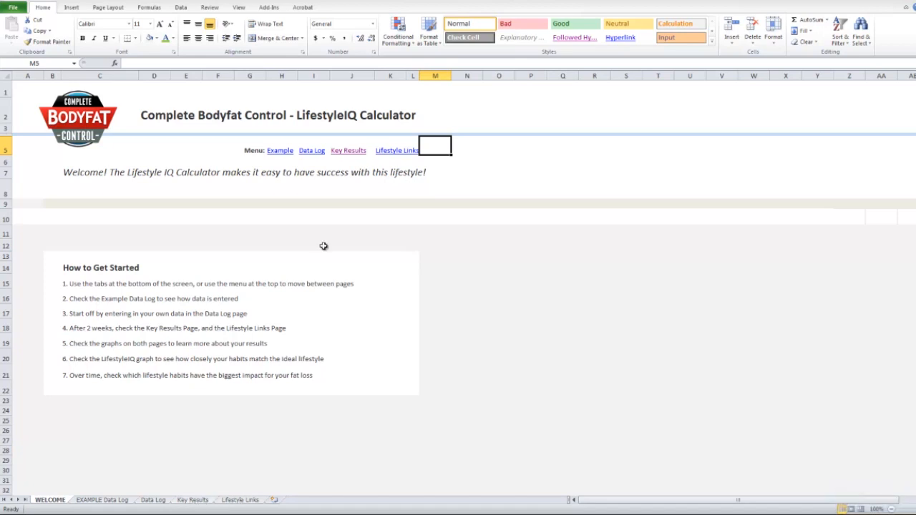
# Open the Key Results sheet and review its progress graphs, from weight, measurements and bodyfat through to happiness
pyautogui.click(344, 152)
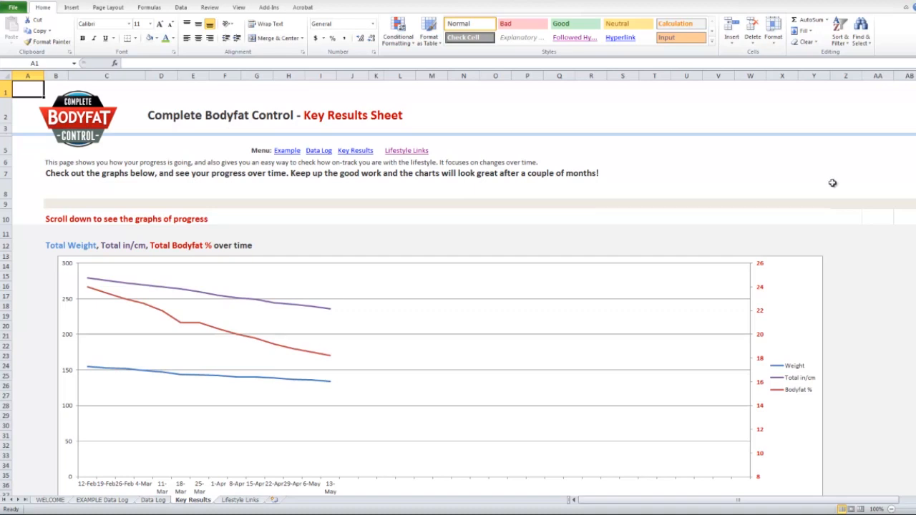
pyautogui.scroll(-2, 847, 185)
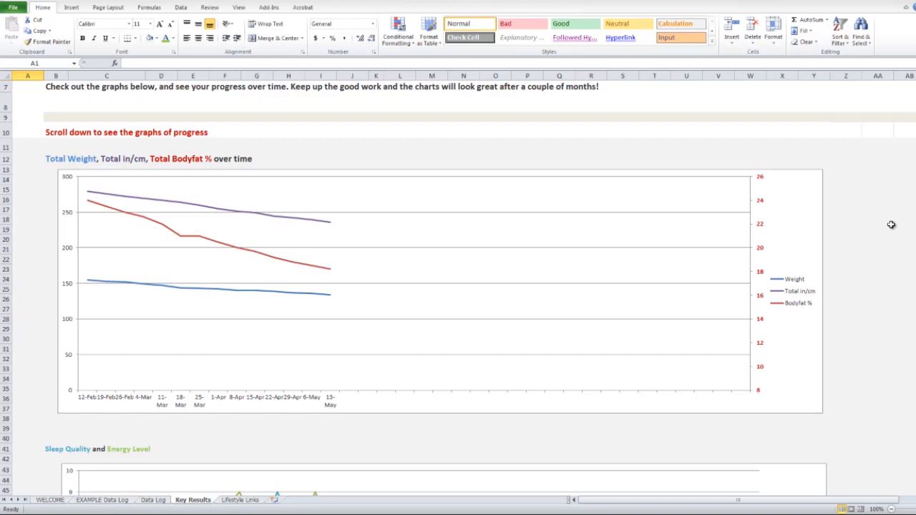
pyautogui.scroll(-8, 891, 225)
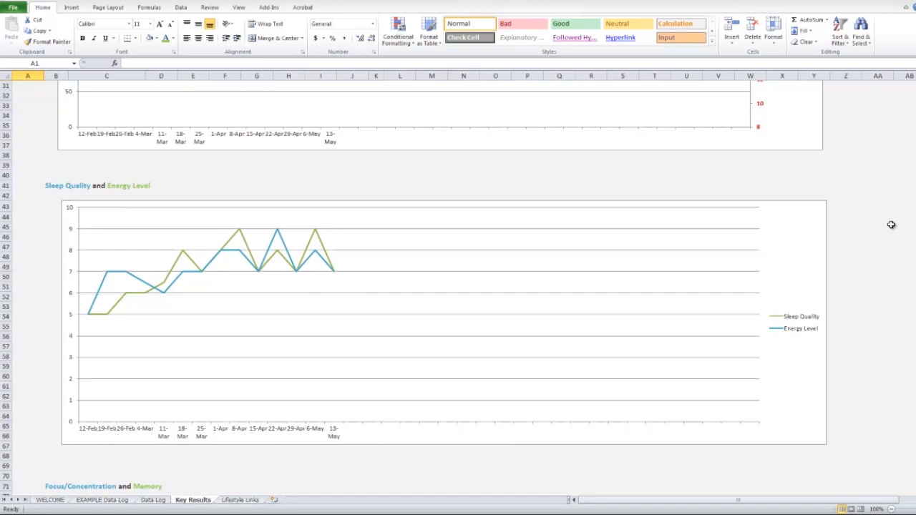
pyautogui.scroll(-11, 891, 225)
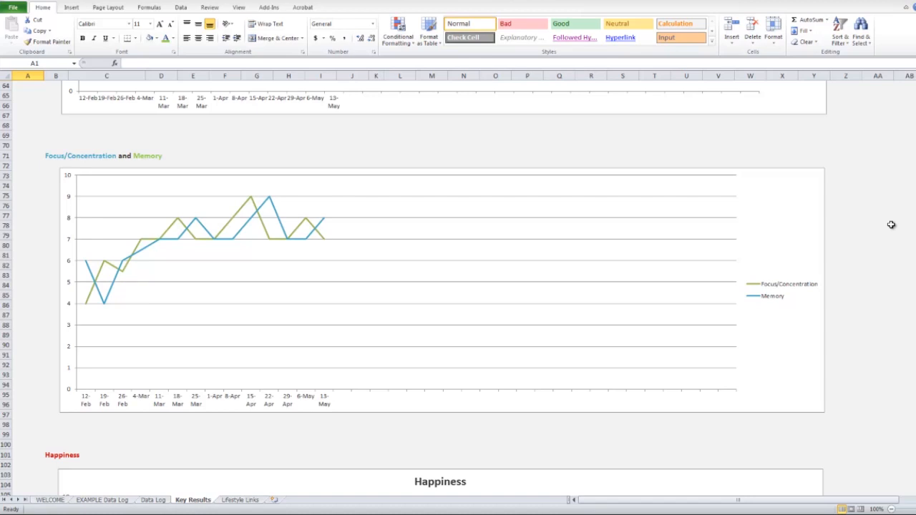
pyautogui.scroll(-9, 892, 225)
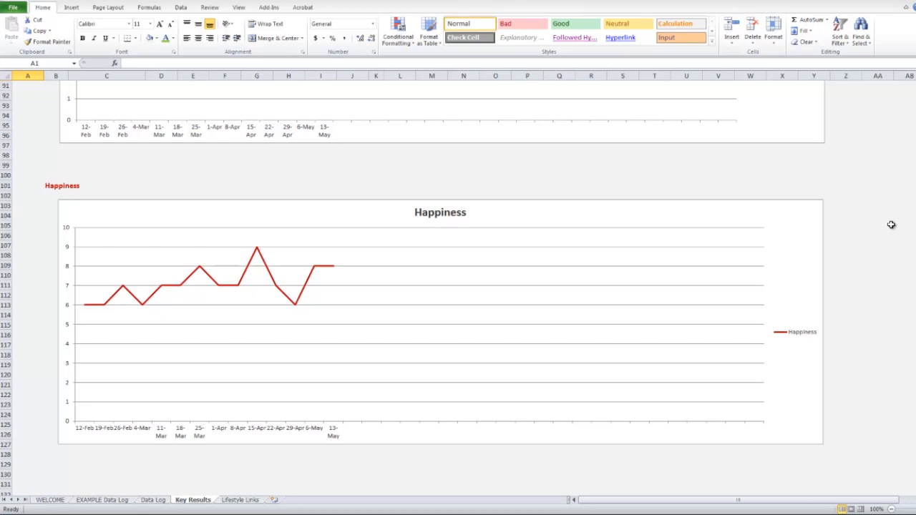
pyautogui.scroll(20, 891, 225)
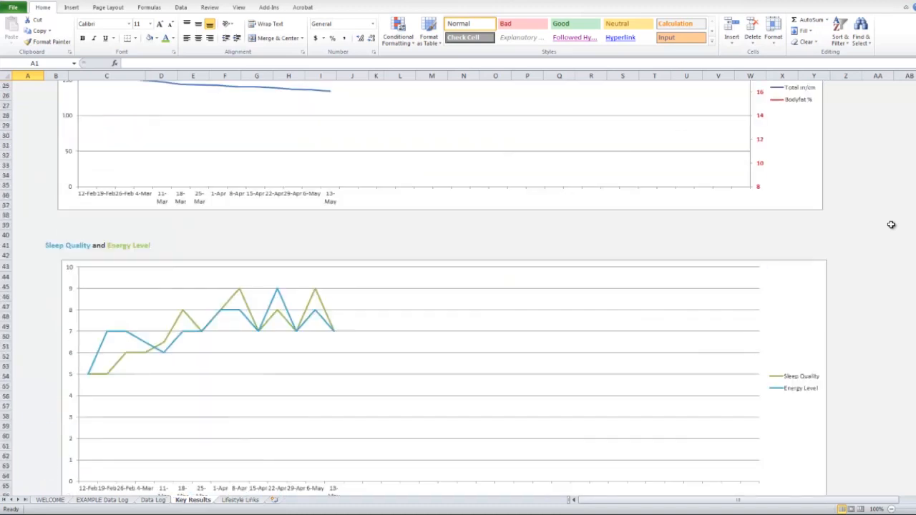
pyautogui.scroll(2, 891, 225)
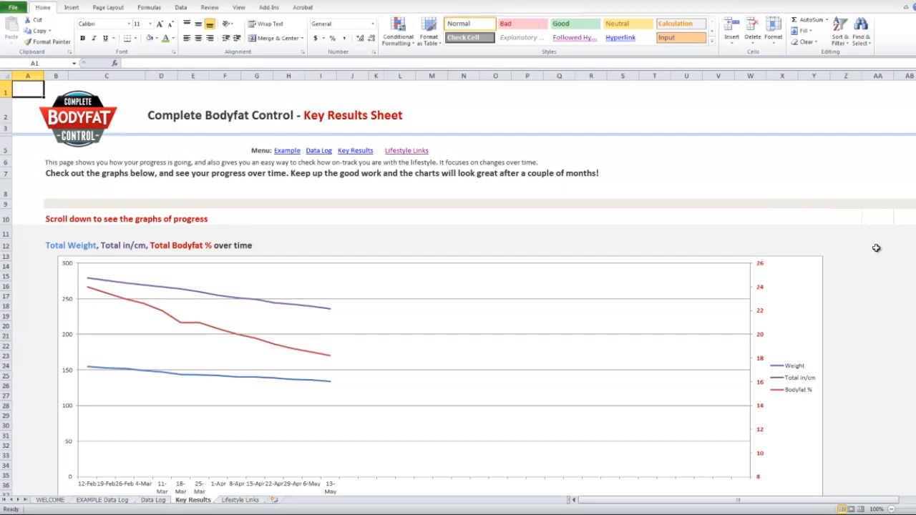
# Open the Lifestyle Links sheet and examine the LifestyleIQ, mindset, meal, and bedtime and sleep quantity graphs
pyautogui.click(239, 500)
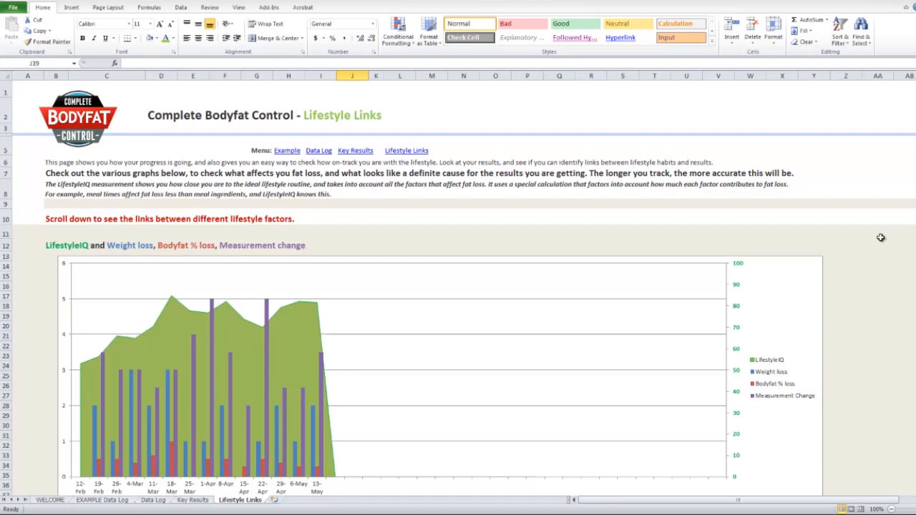
pyautogui.scroll(-9, 881, 237)
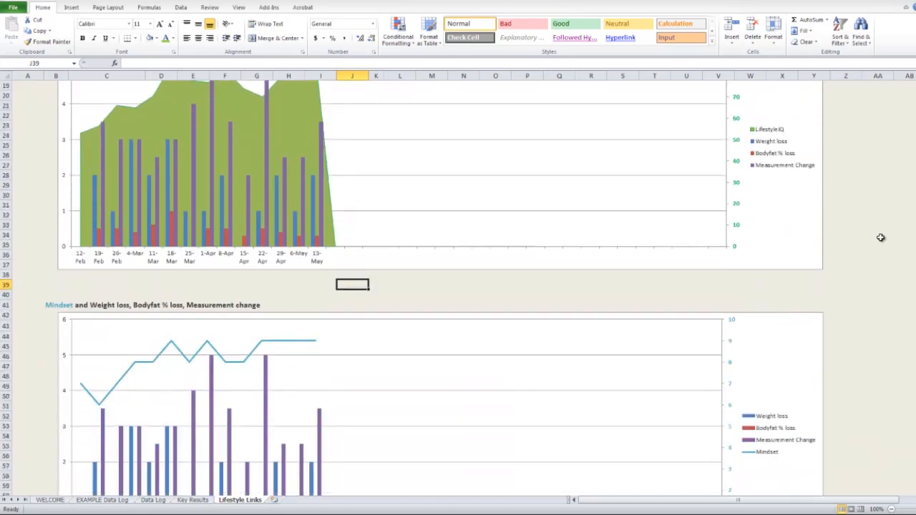
pyautogui.scroll(-3, 881, 238)
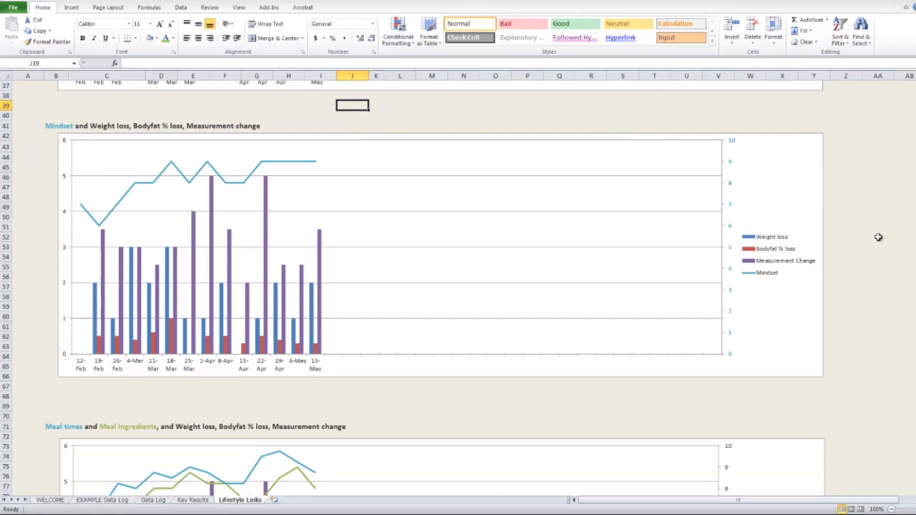
pyautogui.scroll(-4, 878, 237)
pyautogui.scroll(-4, 878, 237)
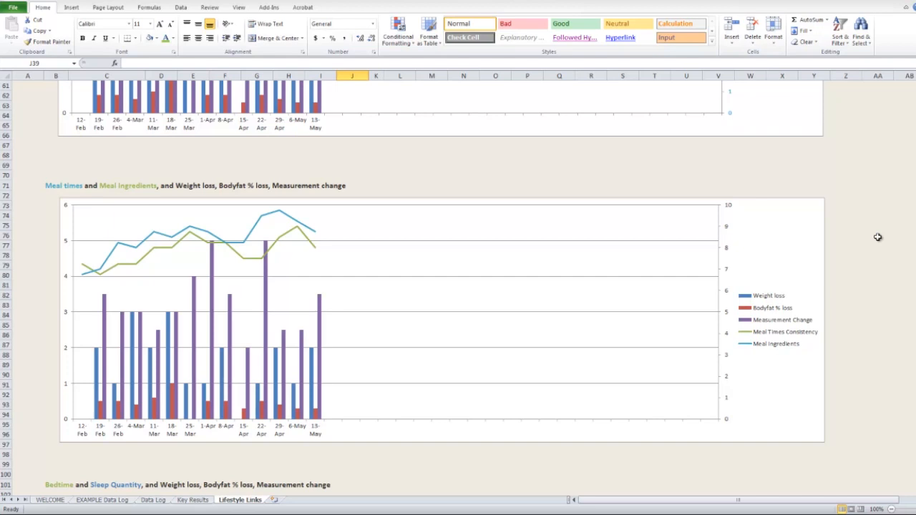
pyautogui.scroll(-8, 879, 237)
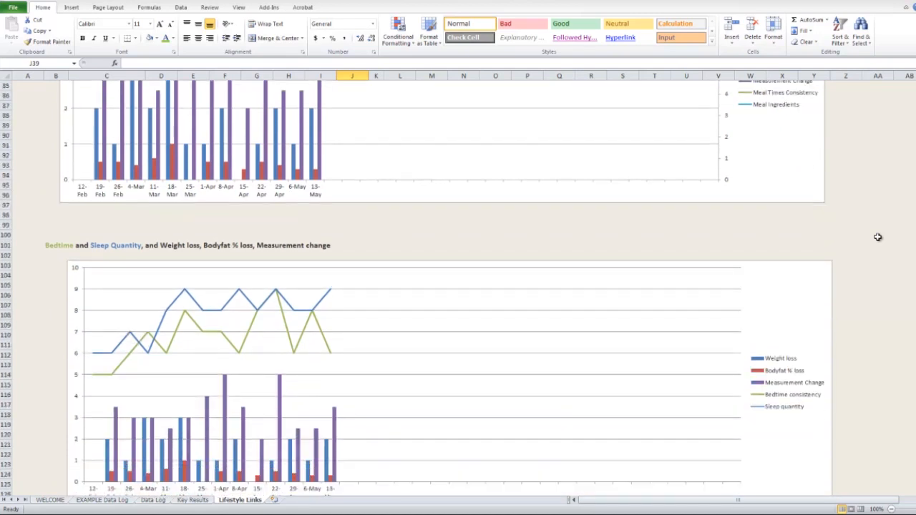
pyautogui.scroll(-3, 878, 237)
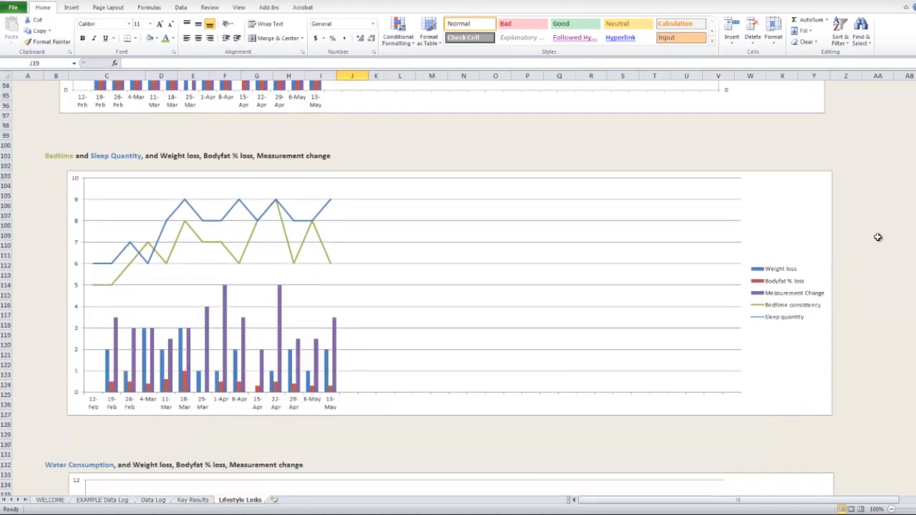
# Examine the water consumption, afternoon off, exercise, alcohol and stress graphs further down the Lifestyle Links sheet
pyautogui.scroll(-9, 879, 237)
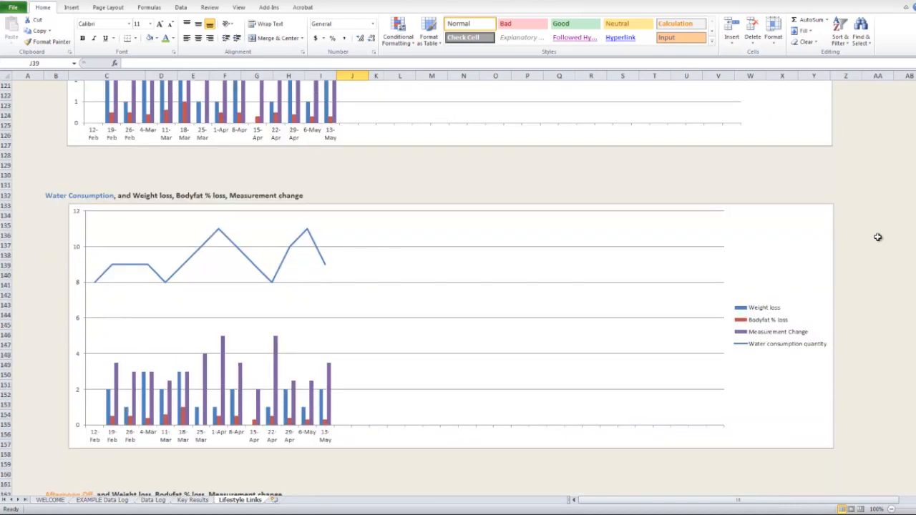
pyautogui.scroll(-7, 879, 237)
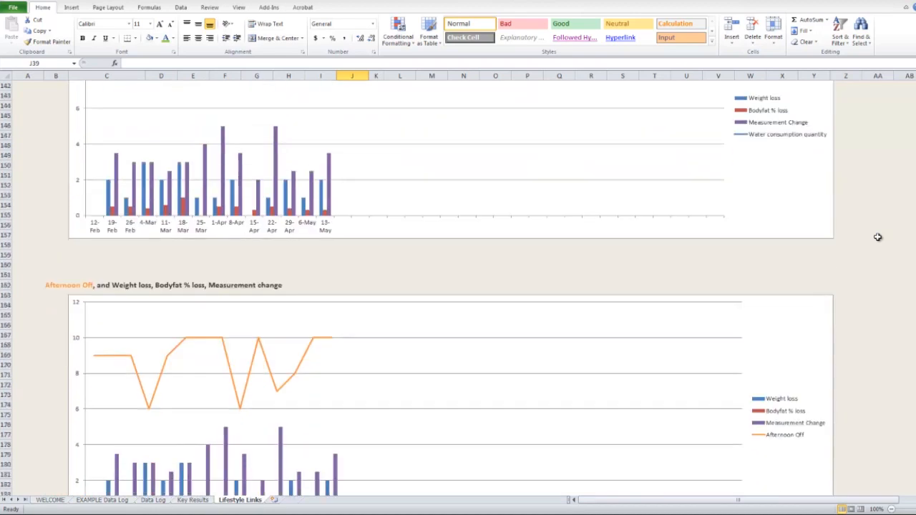
pyautogui.scroll(-3, 878, 237)
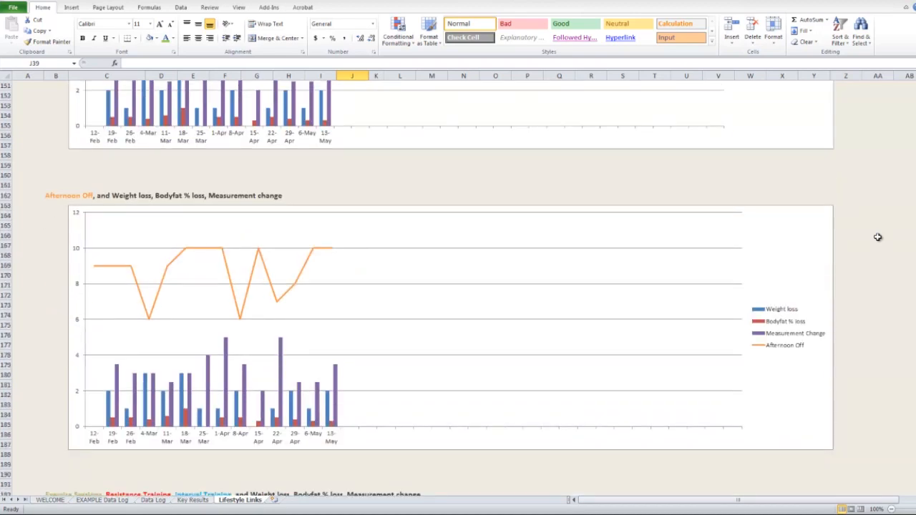
pyautogui.scroll(-10, 879, 237)
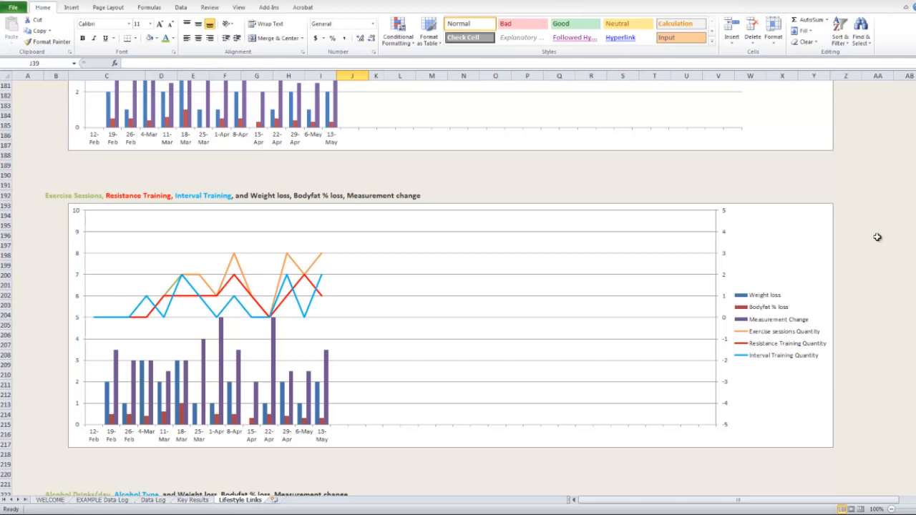
pyautogui.scroll(-12, 877, 237)
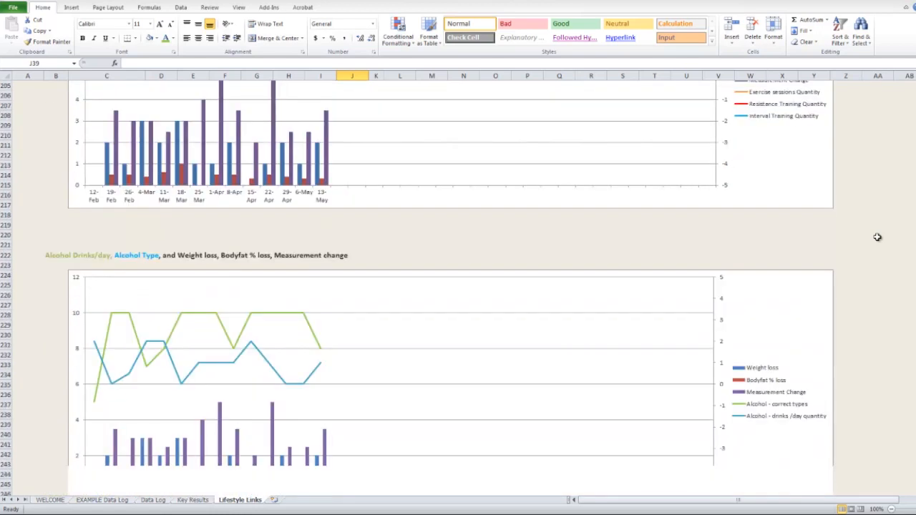
pyautogui.scroll(-1, 877, 237)
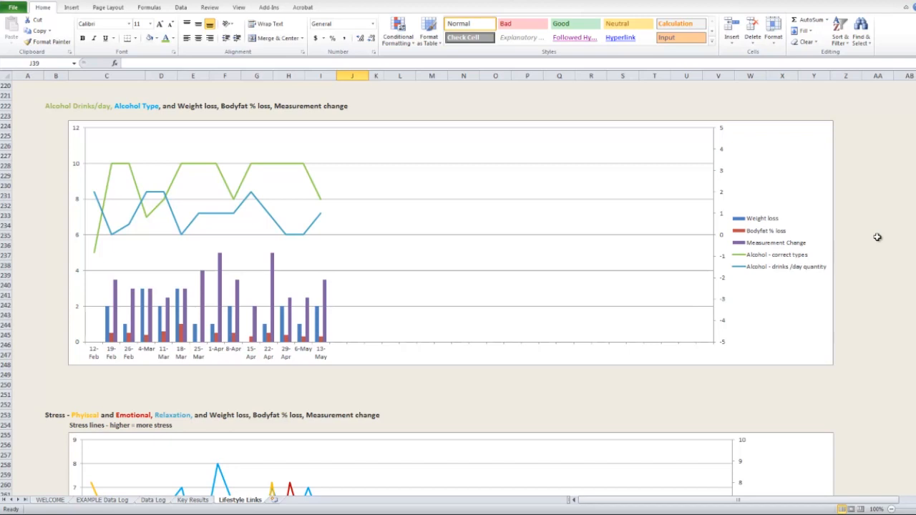
pyautogui.scroll(-8, 877, 237)
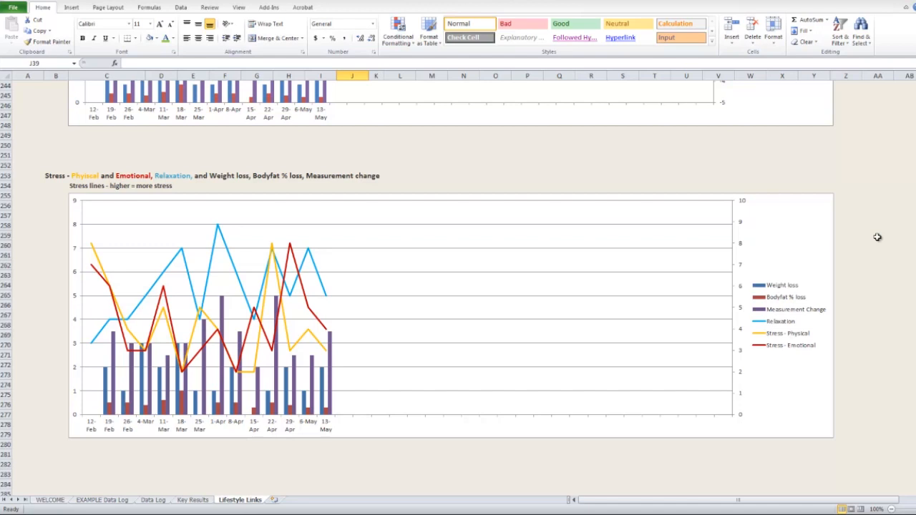
# Look back through the lifestyle factor graphs, from stress up to the LifestyleIQ graph at the start of the sheet
pyautogui.scroll(13, 878, 237)
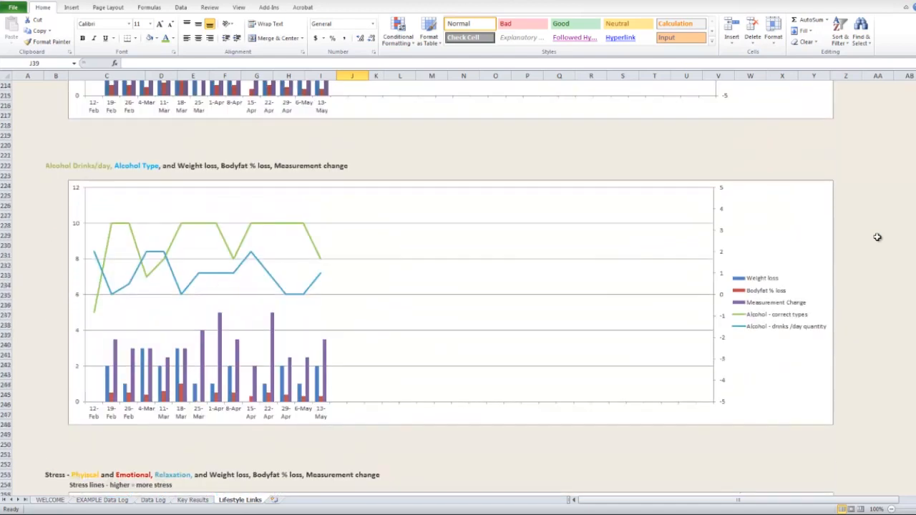
pyautogui.scroll(10, 877, 237)
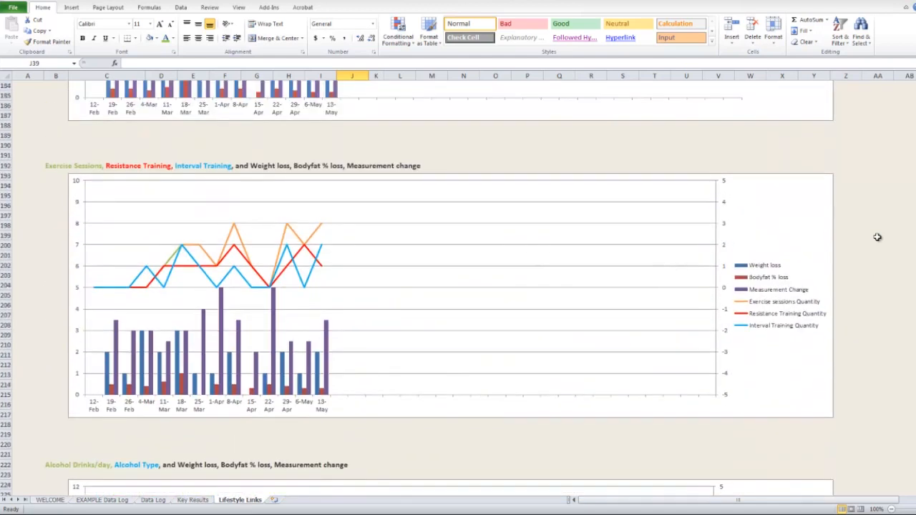
pyautogui.scroll(7, 878, 237)
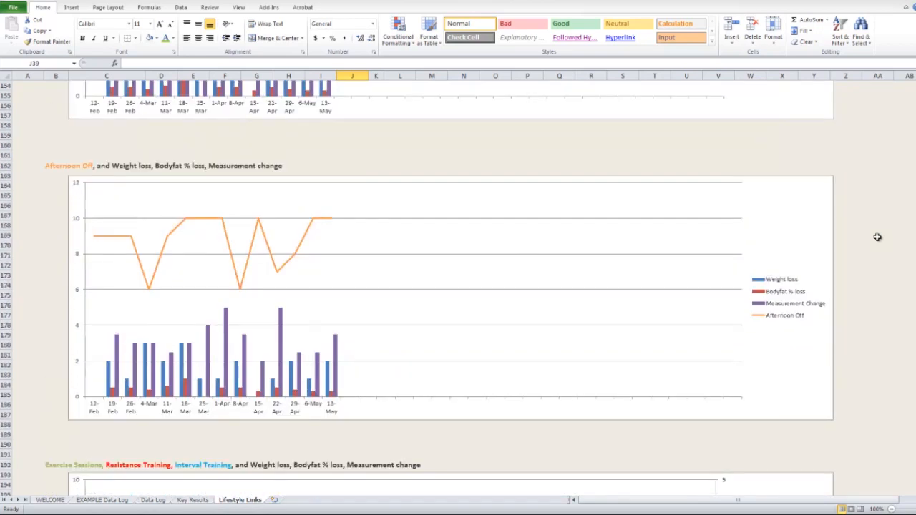
pyautogui.scroll(9, 878, 237)
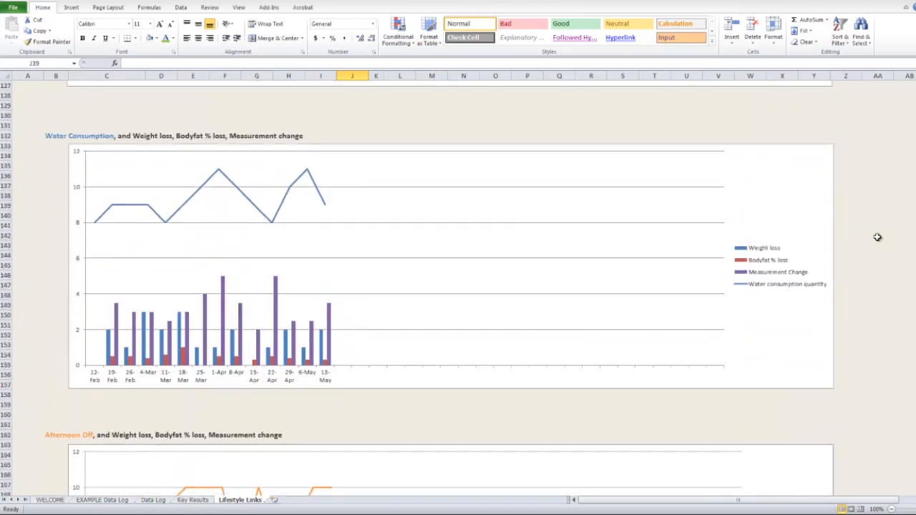
pyautogui.scroll(10, 878, 237)
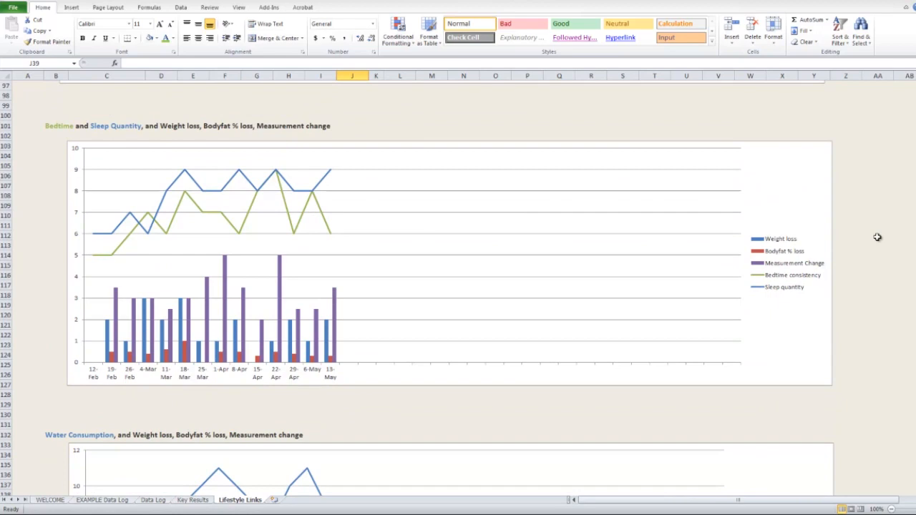
pyautogui.scroll(10, 878, 237)
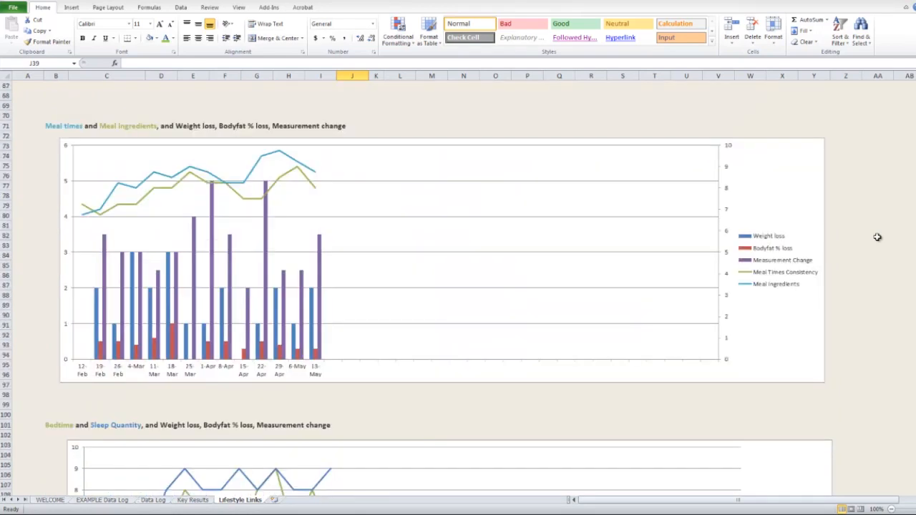
pyautogui.scroll(10, 877, 236)
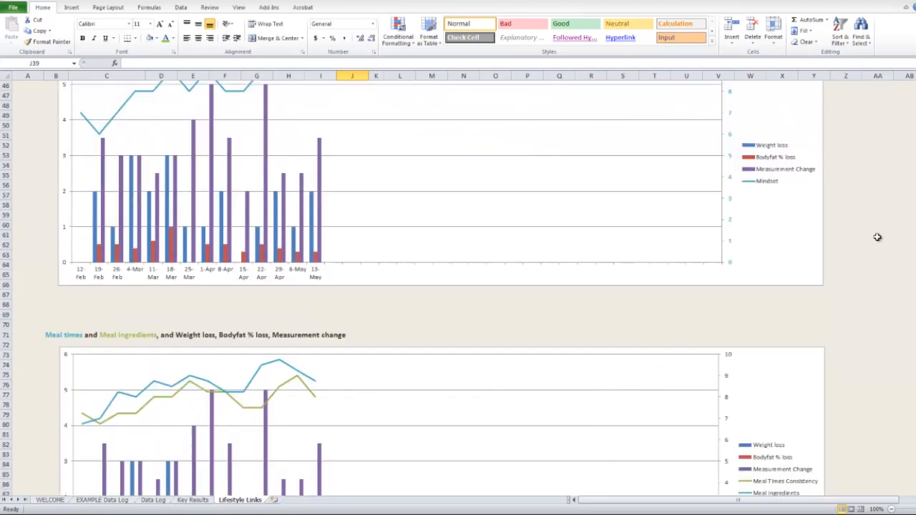
pyautogui.scroll(2, 878, 237)
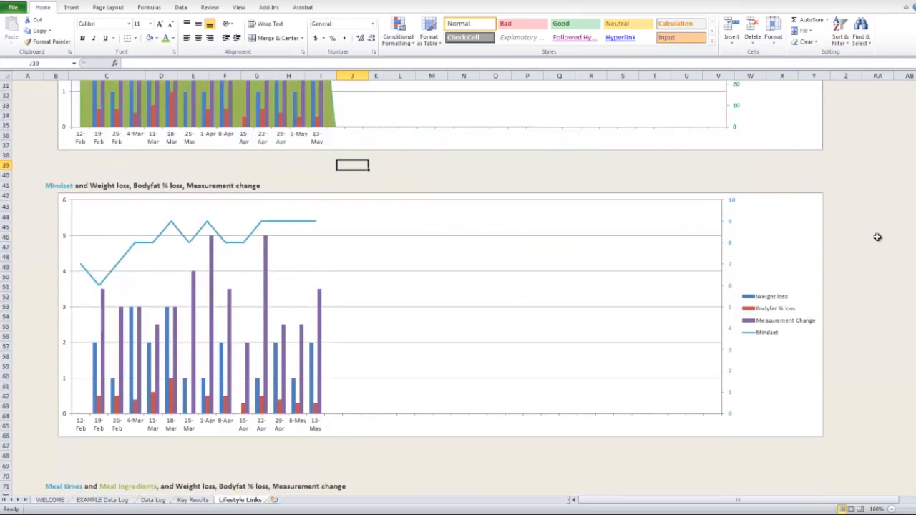
pyautogui.scroll(9, 878, 237)
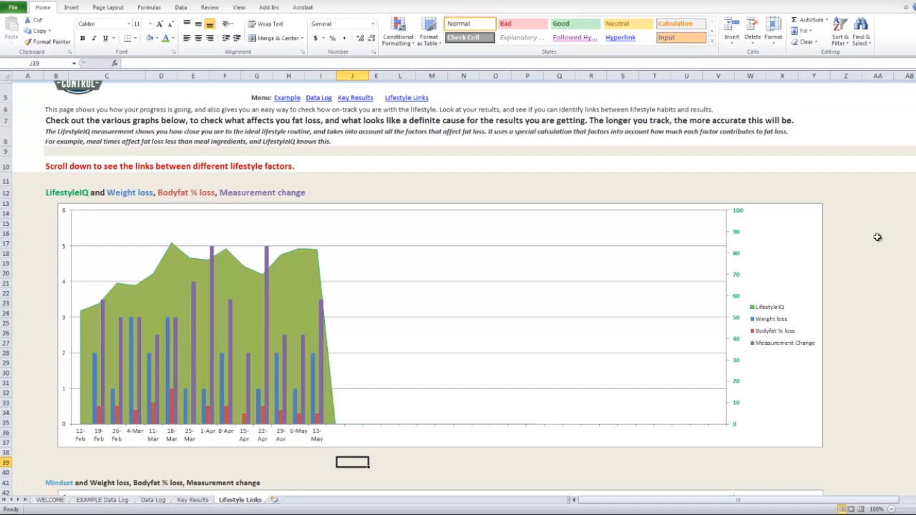
pyautogui.scroll(1, 878, 237)
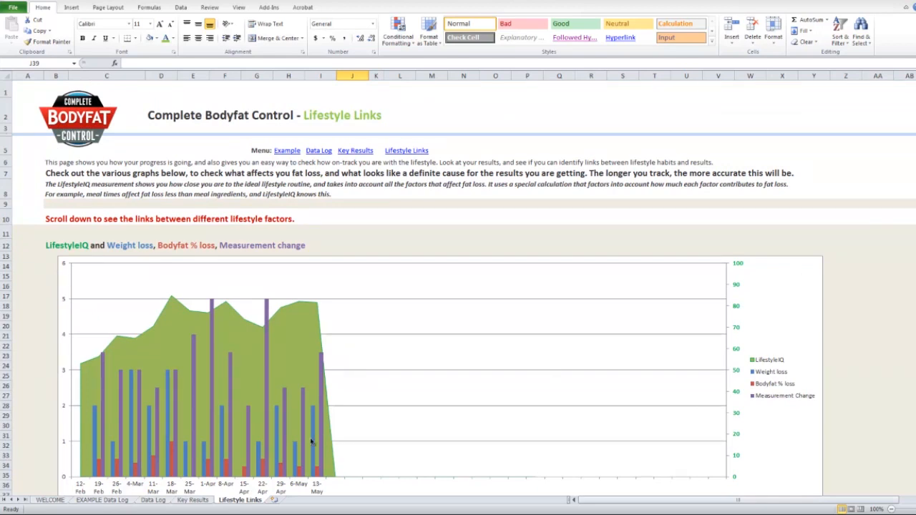
# Open the Data Log sheet and examine the weekly date columns and the Results rows, from weight and measurements to other health factors
pyautogui.click(151, 501)
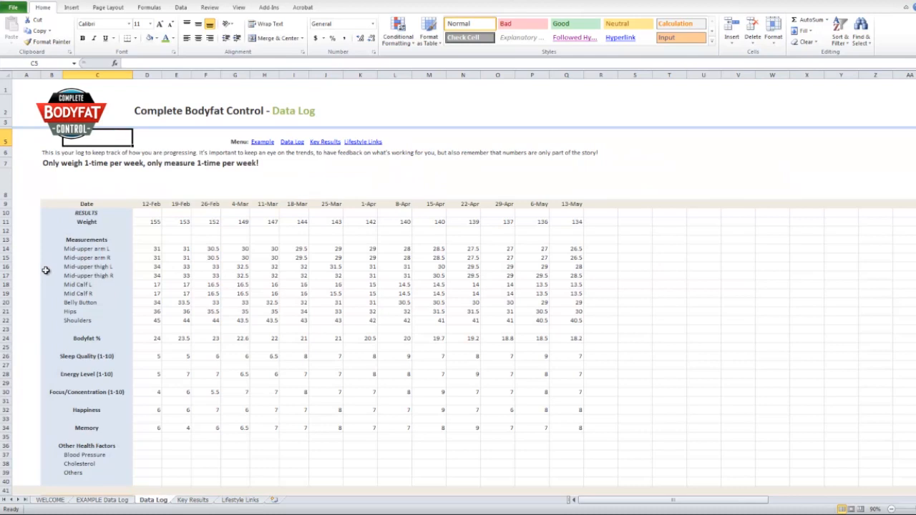
pyautogui.click(147, 73)
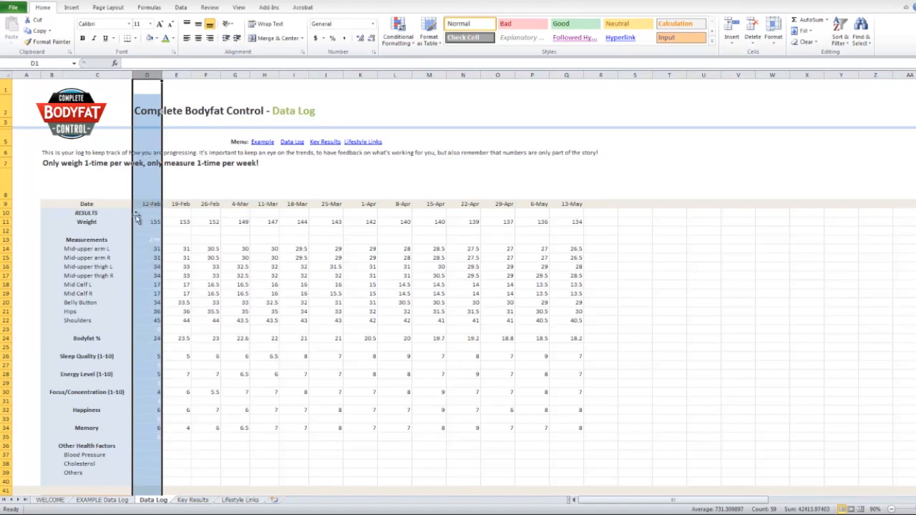
pyautogui.click(122, 191)
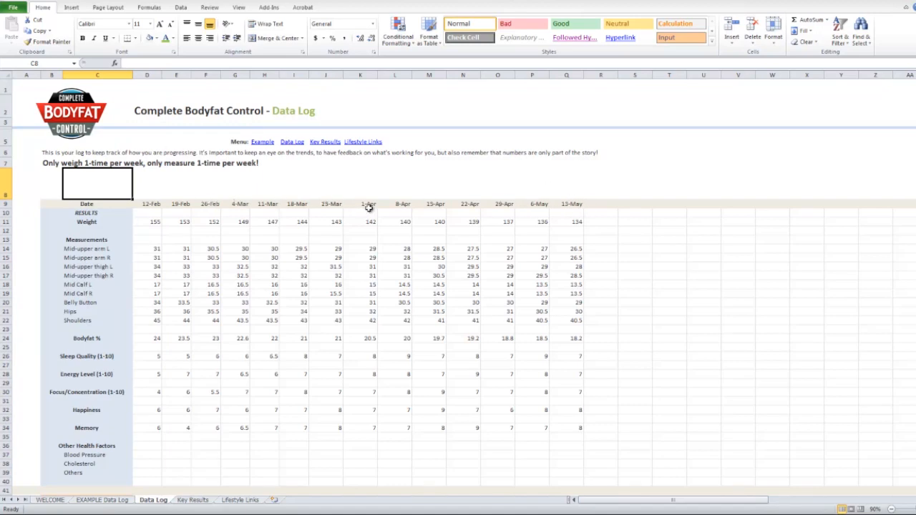
pyautogui.click(45, 180)
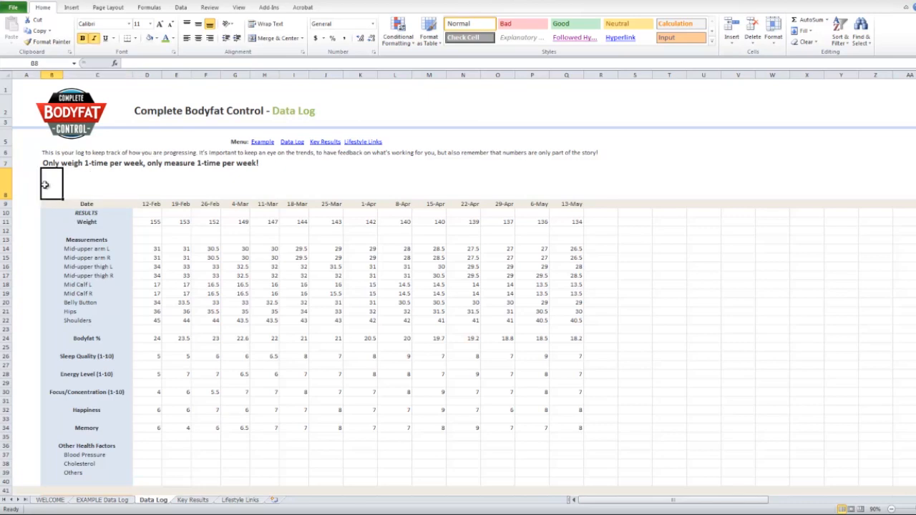
pyautogui.scroll(-1, 908, 163)
pyautogui.scroll(-1, 908, 163)
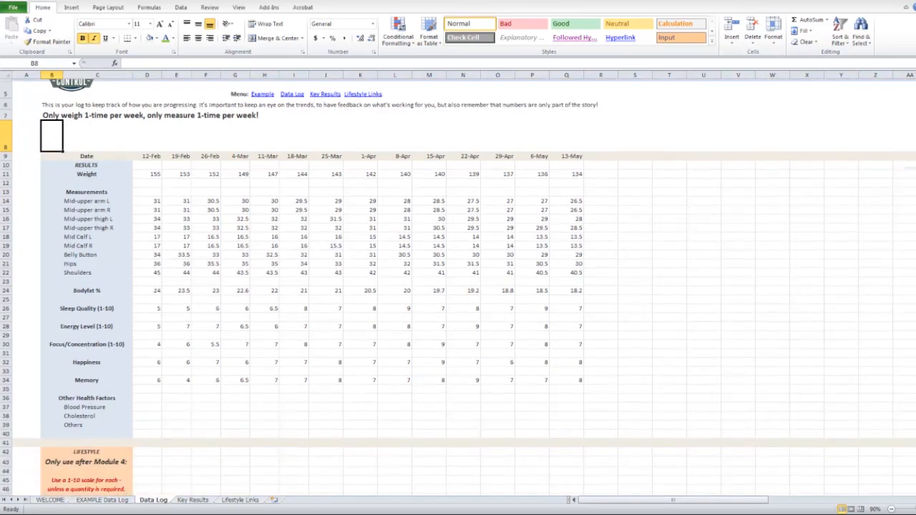
pyautogui.click(36, 136)
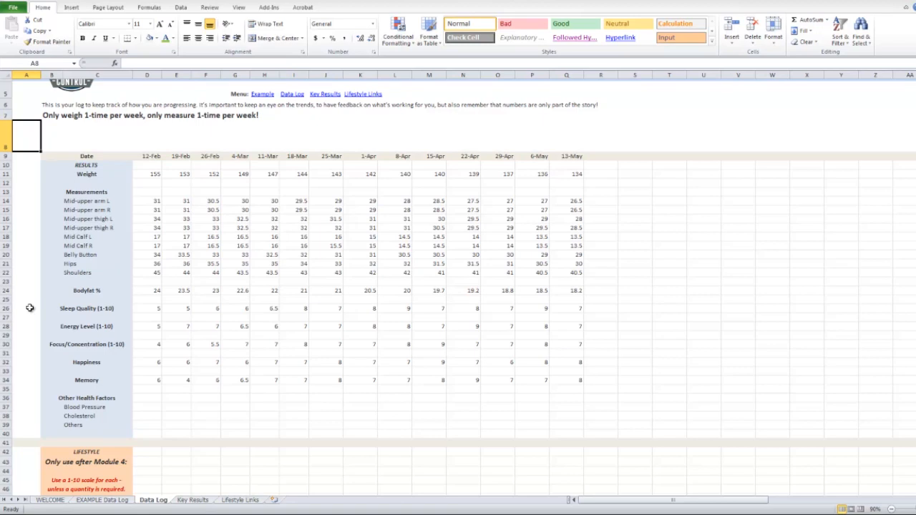
# Examine the Lifestyle section of the Data Log, from mindset and meal times down to stress, relaxation and the LifestyleIQ row
pyautogui.scroll(-5, 30, 308)
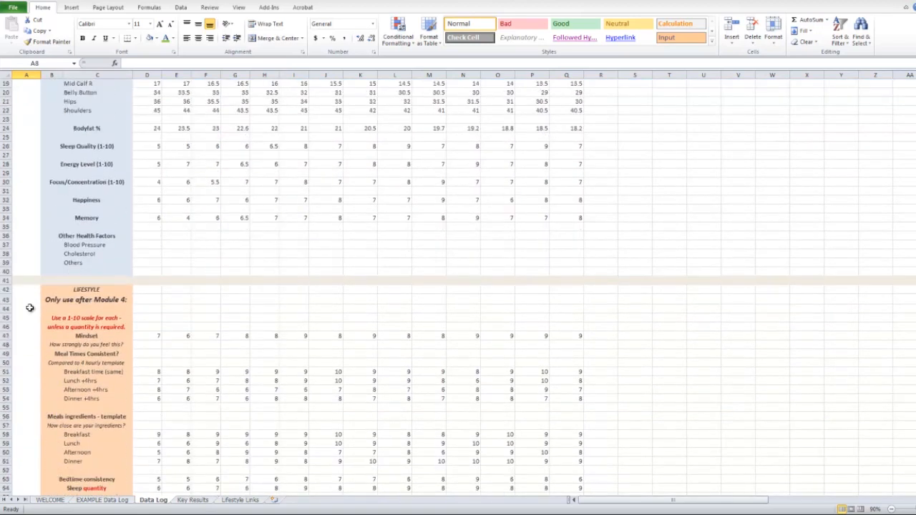
pyautogui.scroll(-6, 30, 308)
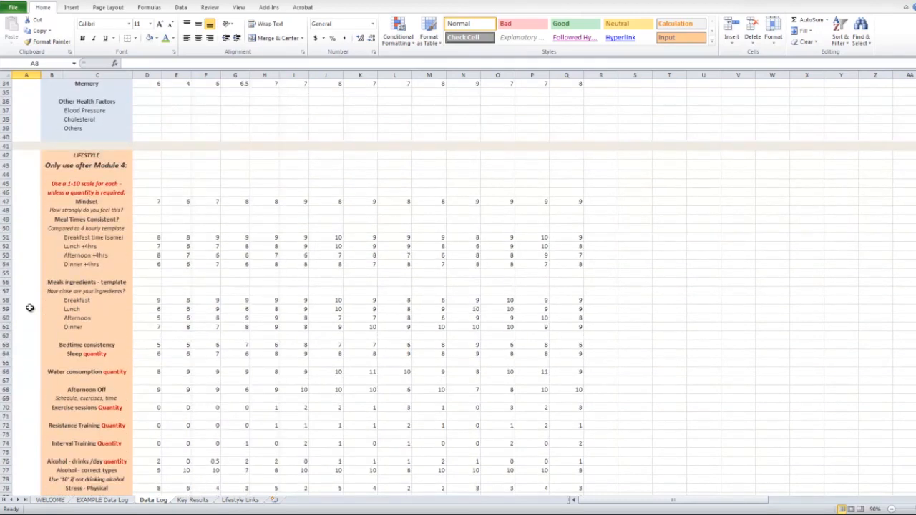
pyautogui.scroll(-2, 30, 308)
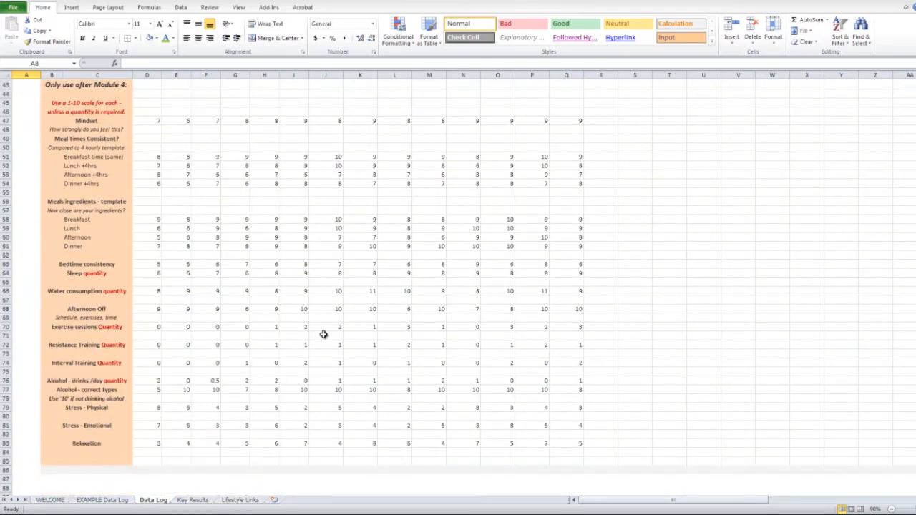
pyautogui.scroll(1, 458, 287)
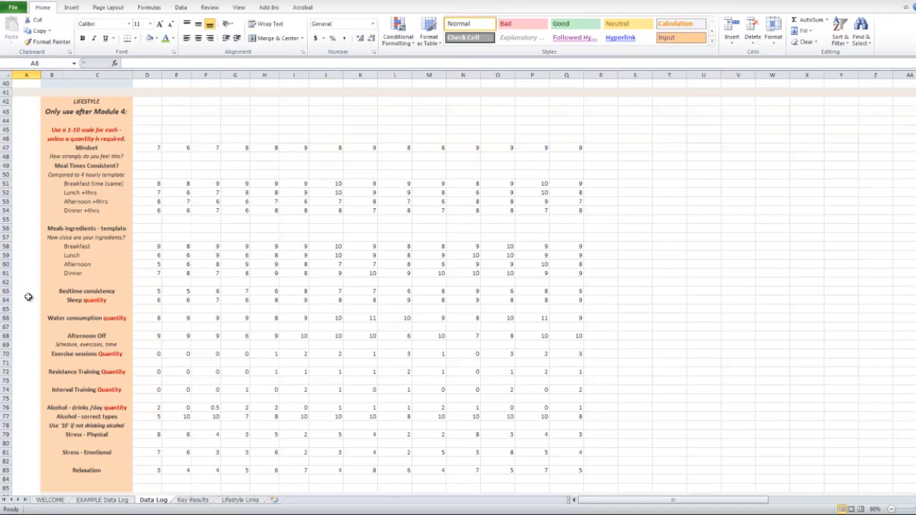
pyautogui.scroll(-1, 28, 297)
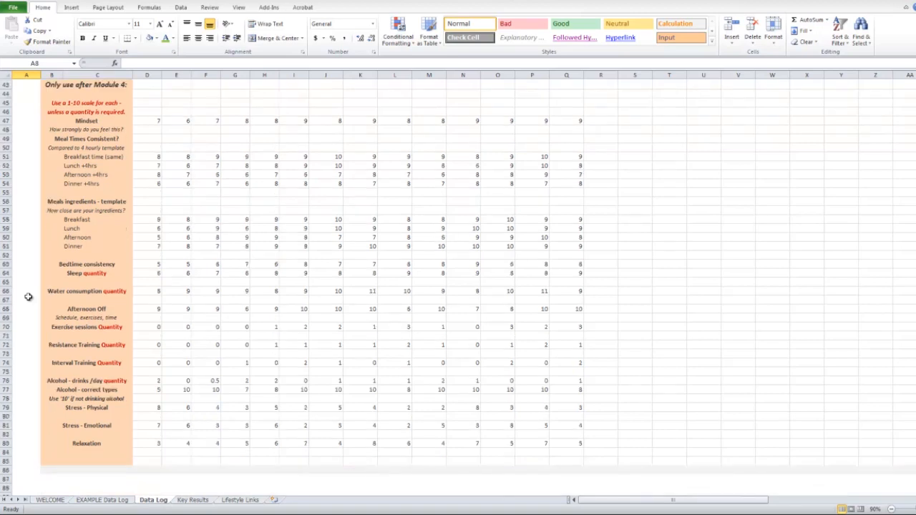
pyautogui.scroll(-1, 28, 297)
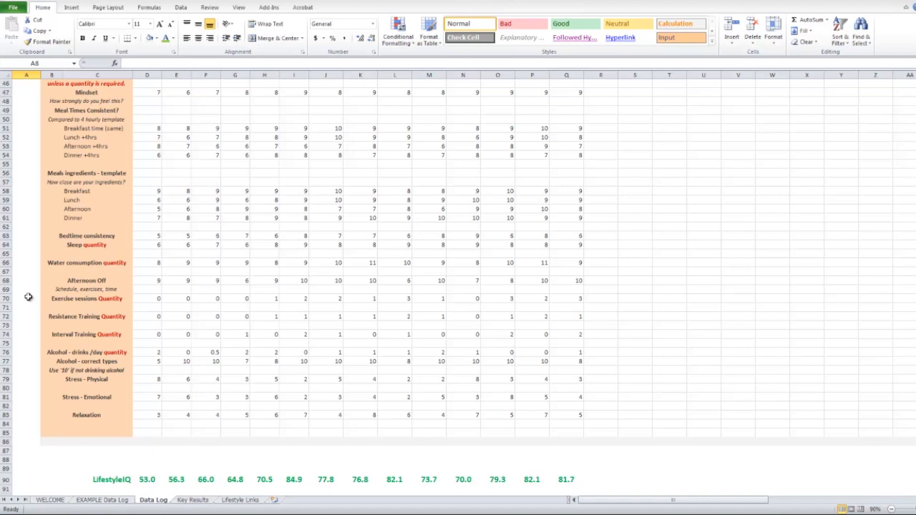
pyautogui.scroll(1, 28, 297)
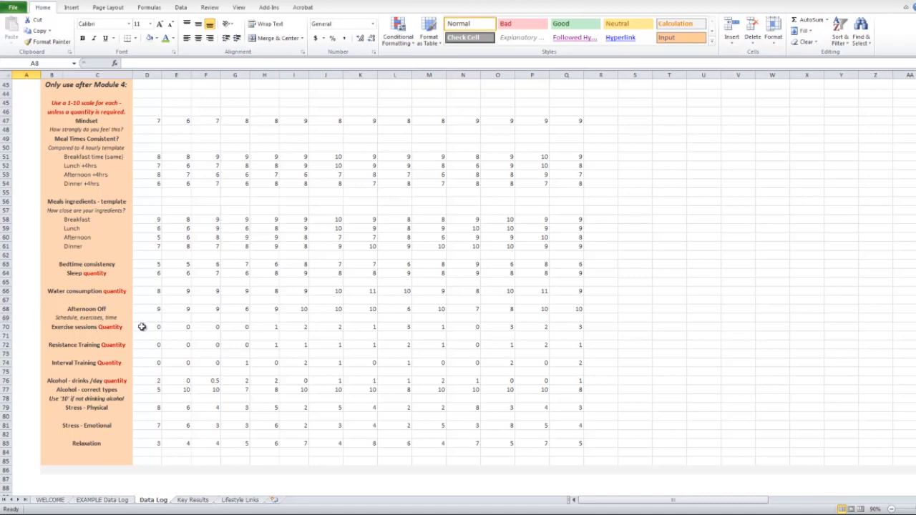
# Return to the Lifestyle Links sheet and review the LifestyleIQ and Mindset graphs
pyautogui.click(242, 501)
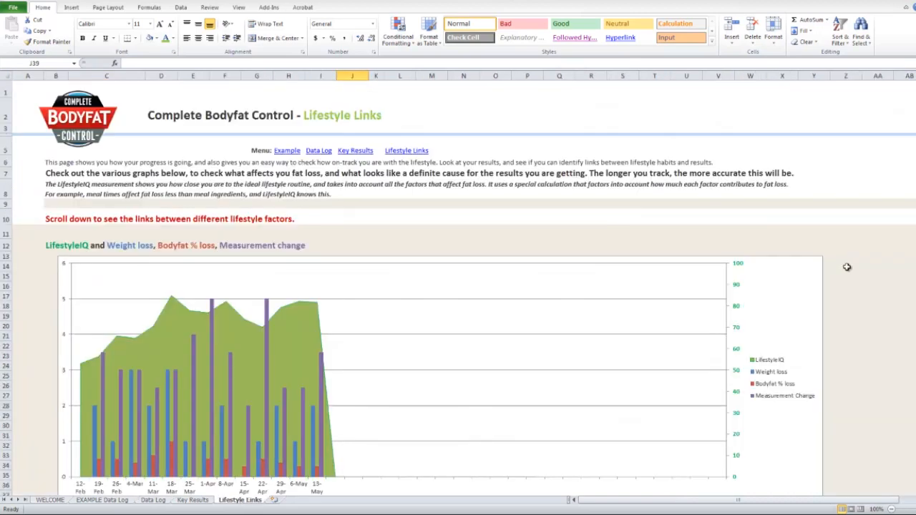
pyautogui.scroll(-4, 847, 267)
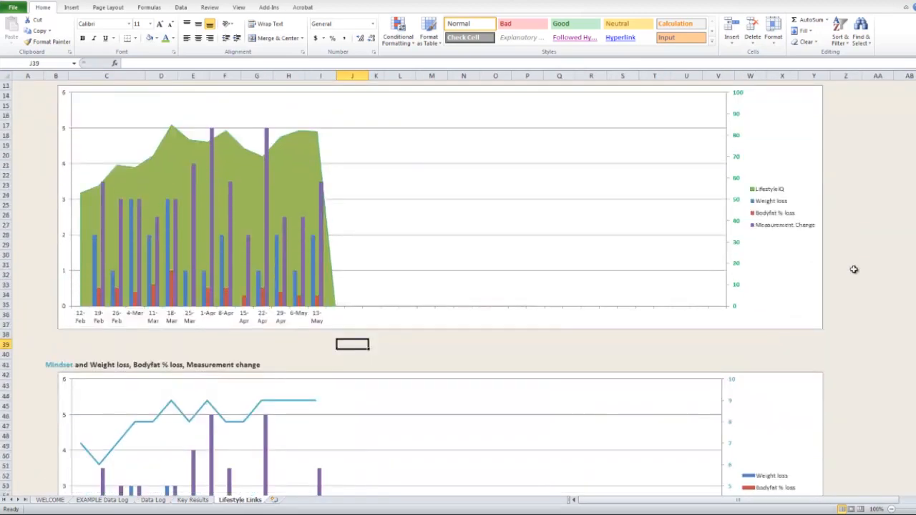
pyautogui.scroll(-7, 852, 272)
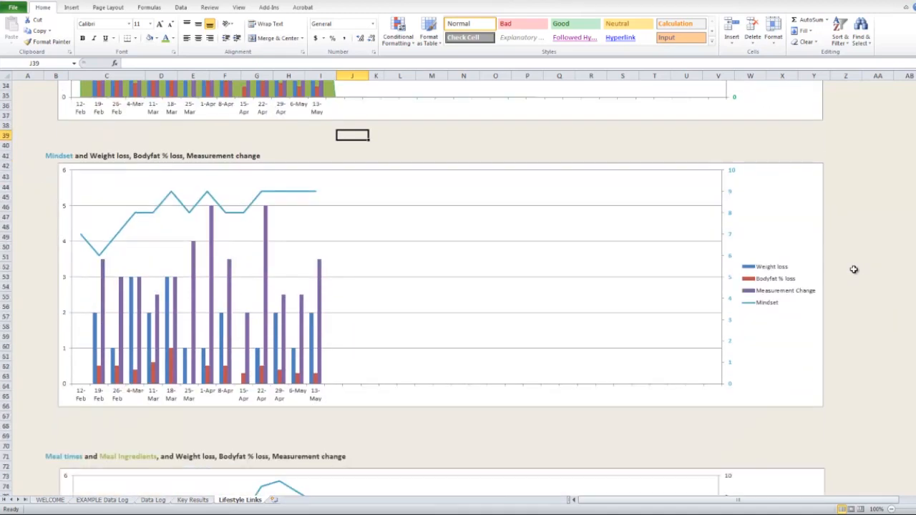
# Check the LifestyleIQ row beneath the Data Log entries, and go back to the LifestyleIQ graph on the Lifestyle Links sheet
pyautogui.click(153, 501)
pyautogui.scroll(-5, 96, 392)
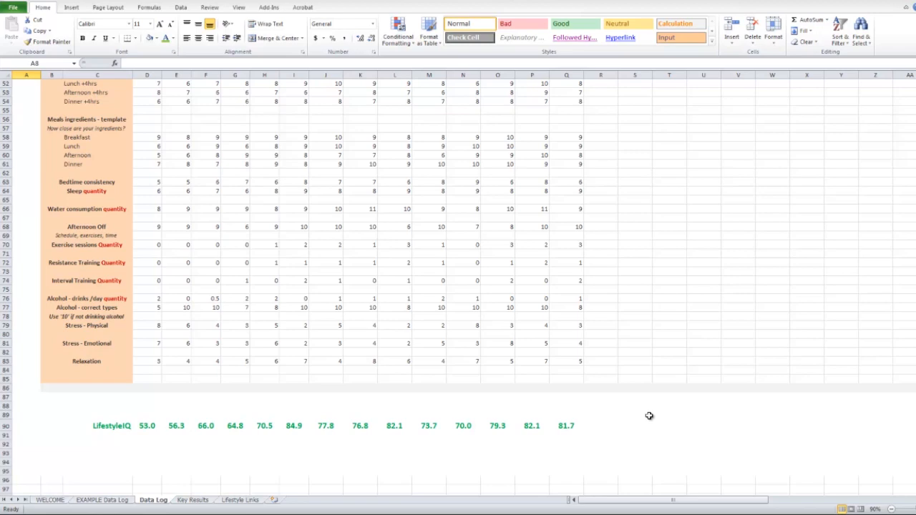
pyautogui.click(239, 499)
pyautogui.scroll(7, 883, 284)
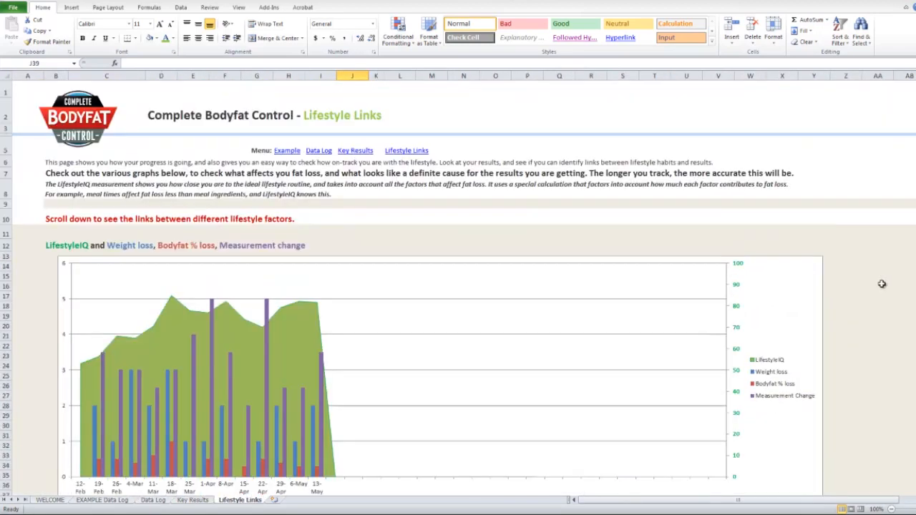